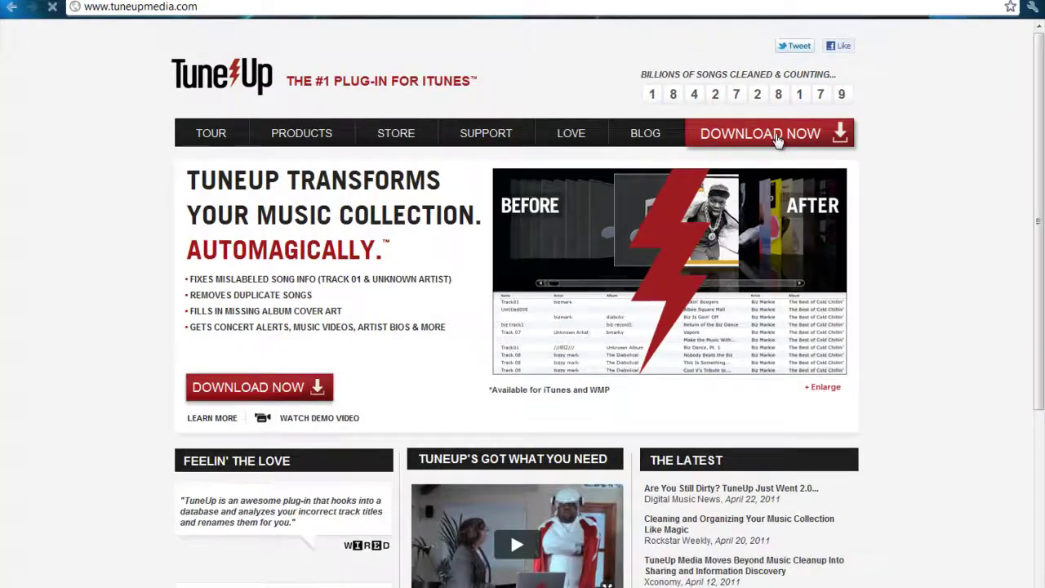
- Go to the TuneUp plug-in download page from the tuneupmedia.com homepage
left_click(775, 139)
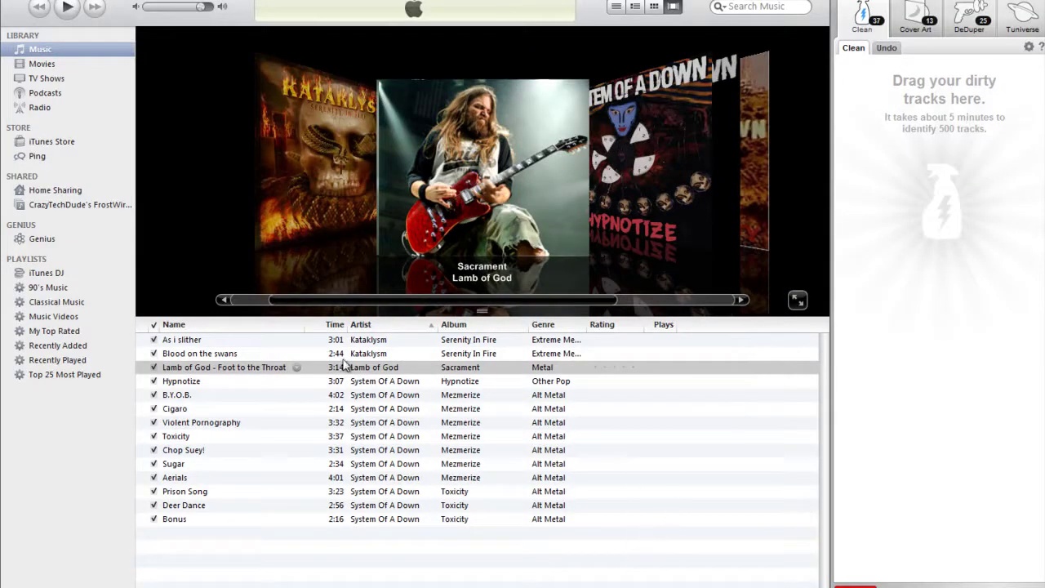
- Flip Cover Flow forward to Toxicity, then back to Lamb of God's Sacrament cover
left_click(683, 126)
left_click(644, 130)
left_click(643, 129)
left_click(373, 157)
left_click(373, 158)
left_click(366, 168)
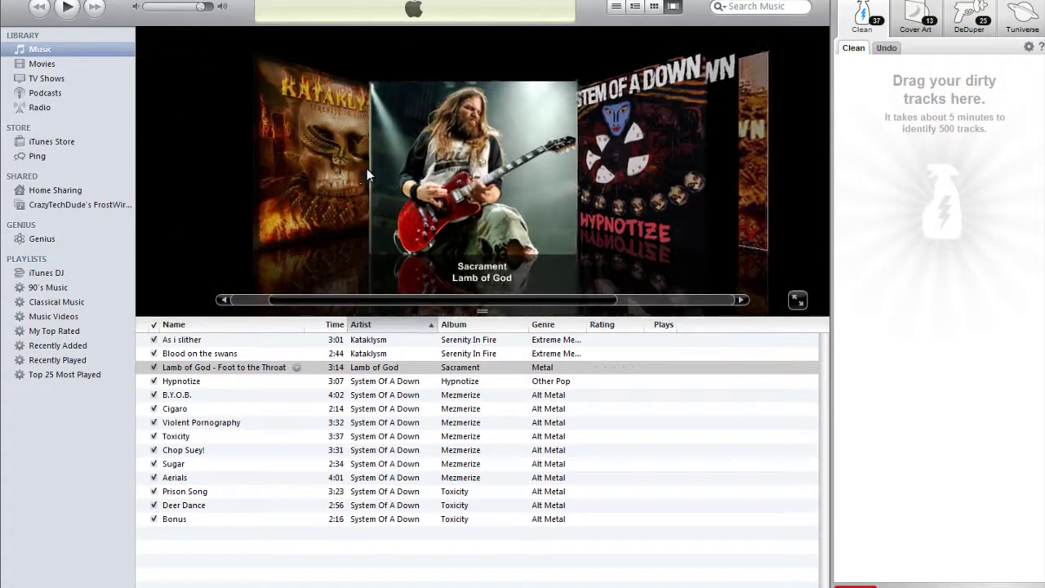
- Select Blood on the swans, B.Y.O.B., Violent Pornography, Deer Dance, Bonus and Foot to the Throat, then show TuneUp's Cover Art panel
left_click(198, 355)
left_click(189, 394)
left_click(193, 422)
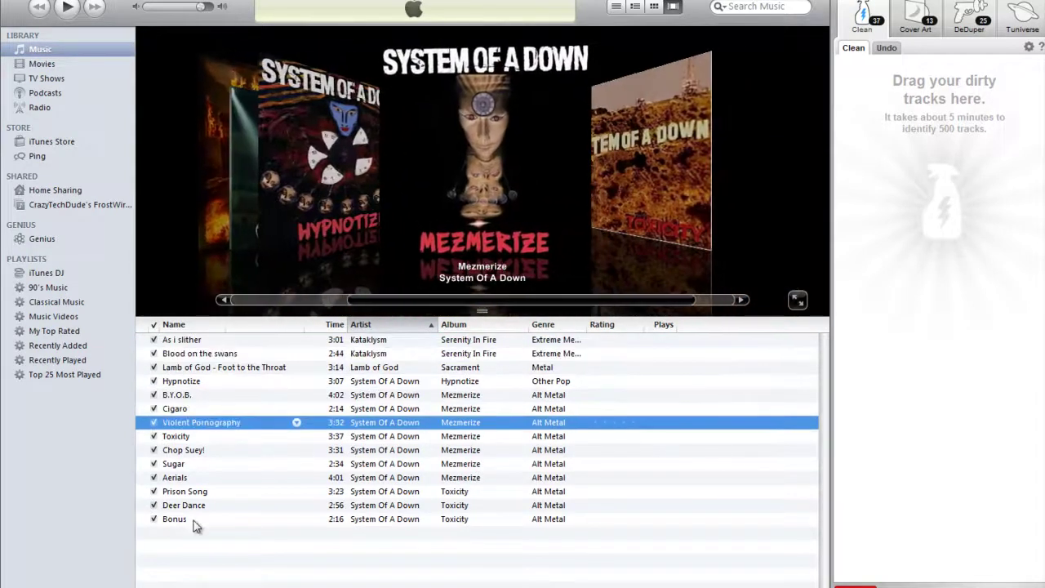
left_click(184, 505)
left_click(182, 520)
left_click(208, 365)
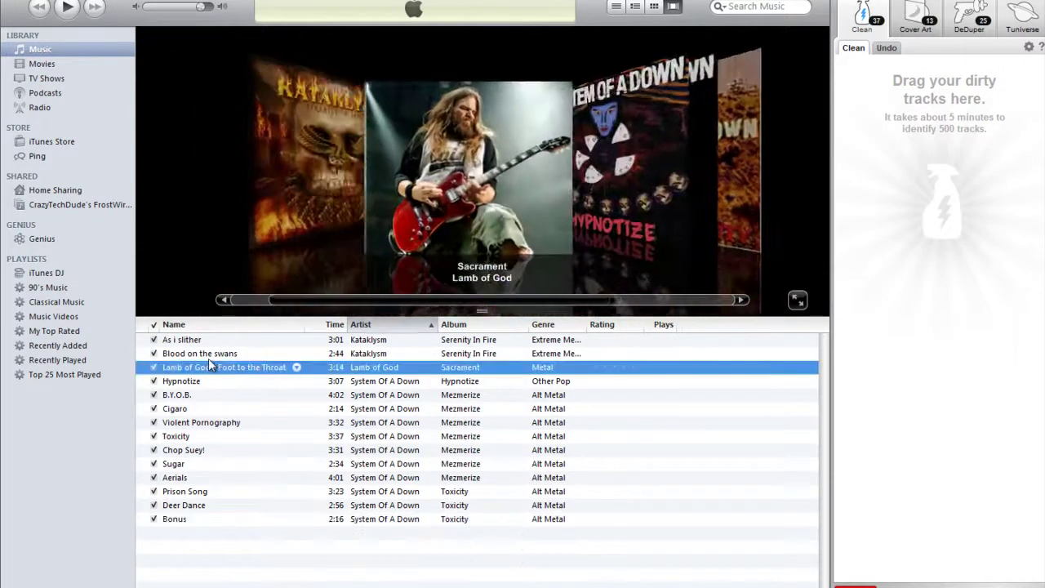
left_click(913, 23)
left_click_drag(218, 369, 963, 111)
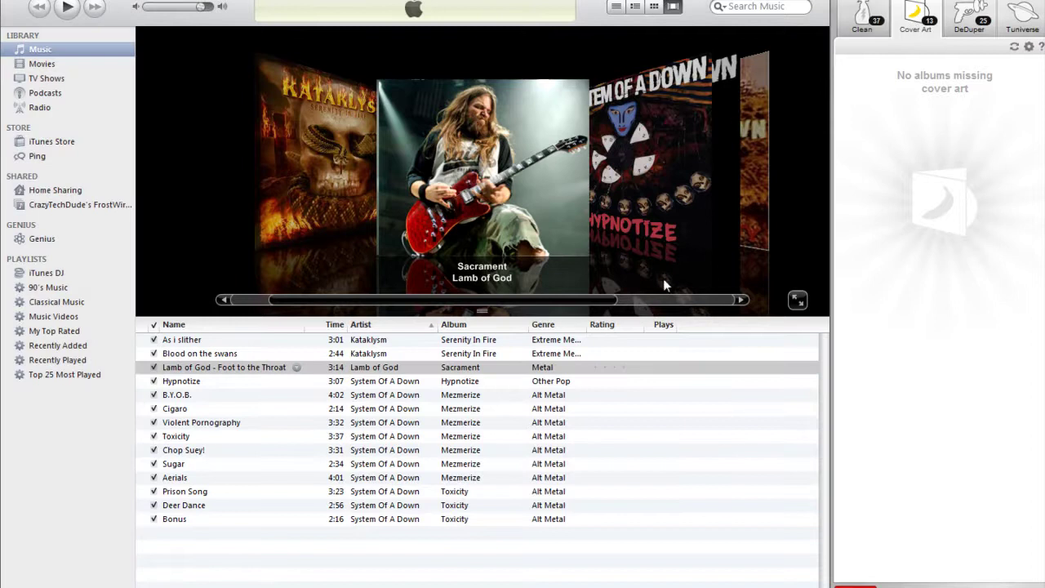
left_click_drag(220, 367, 927, 158)
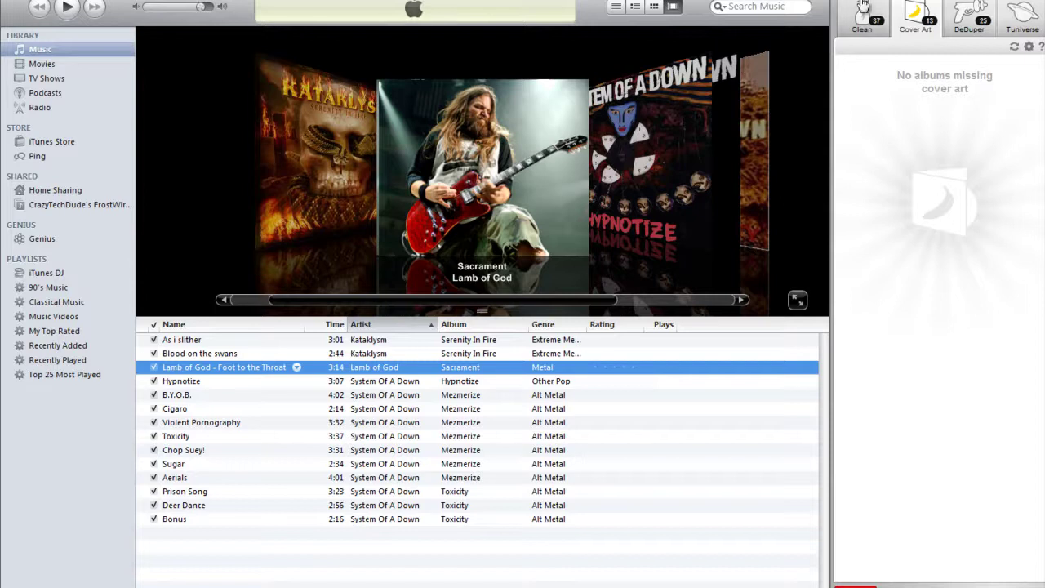
- Clear the Lamb of God 'Sacrament' likely match from TuneUp's Clean panel
left_click(859, 26)
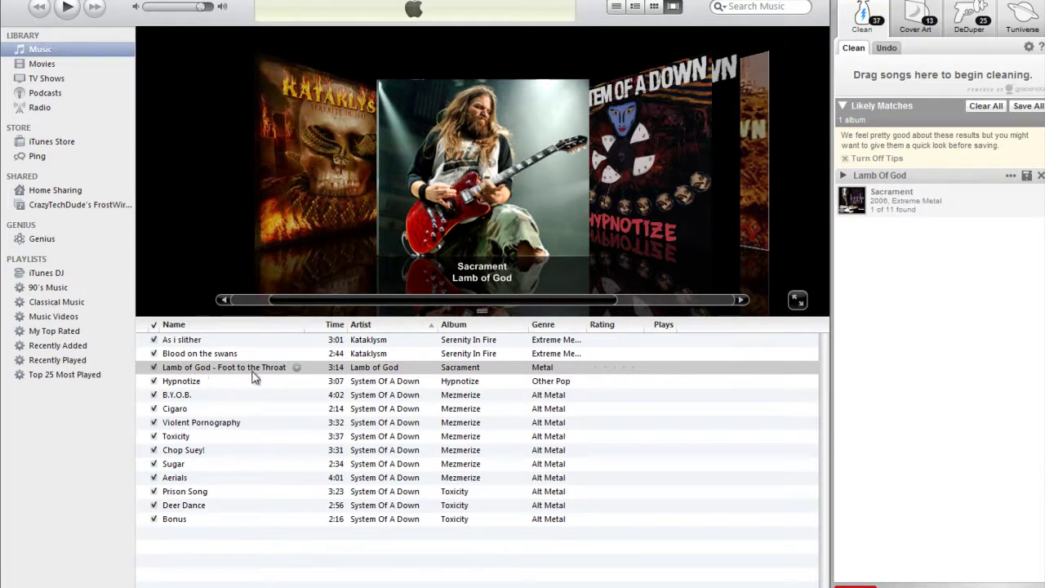
left_click(987, 108)
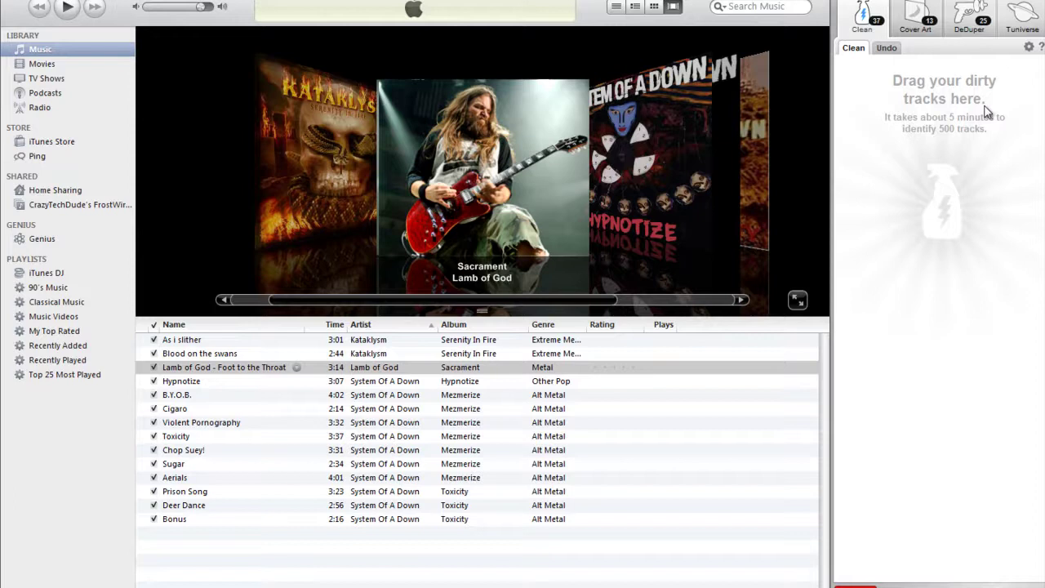
- Show TuneUp's Cover Art panel and scroll Cover Flow down and back up
left_click(912, 30)
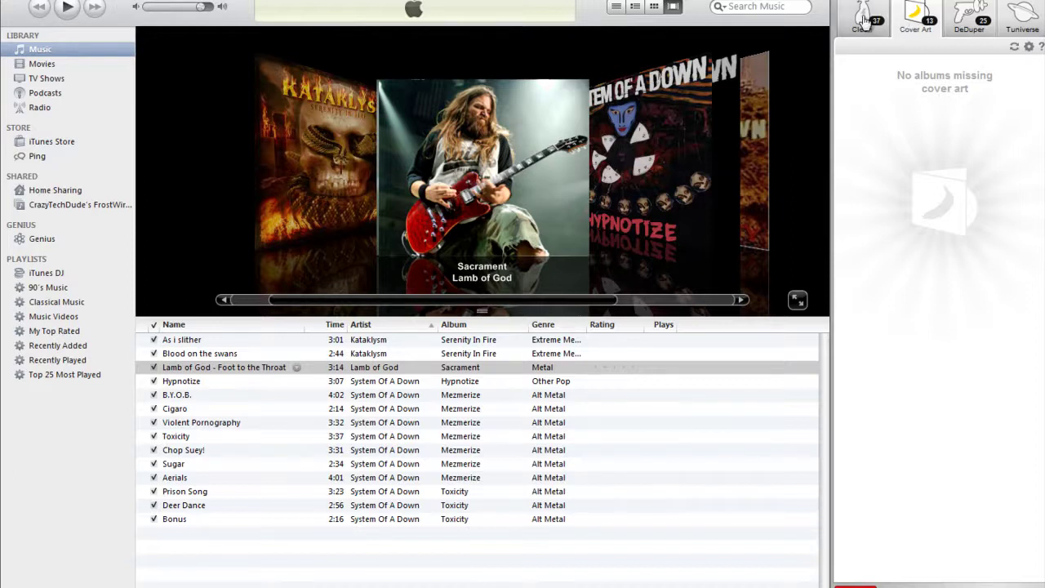
scroll(705, 178, "down", 2)
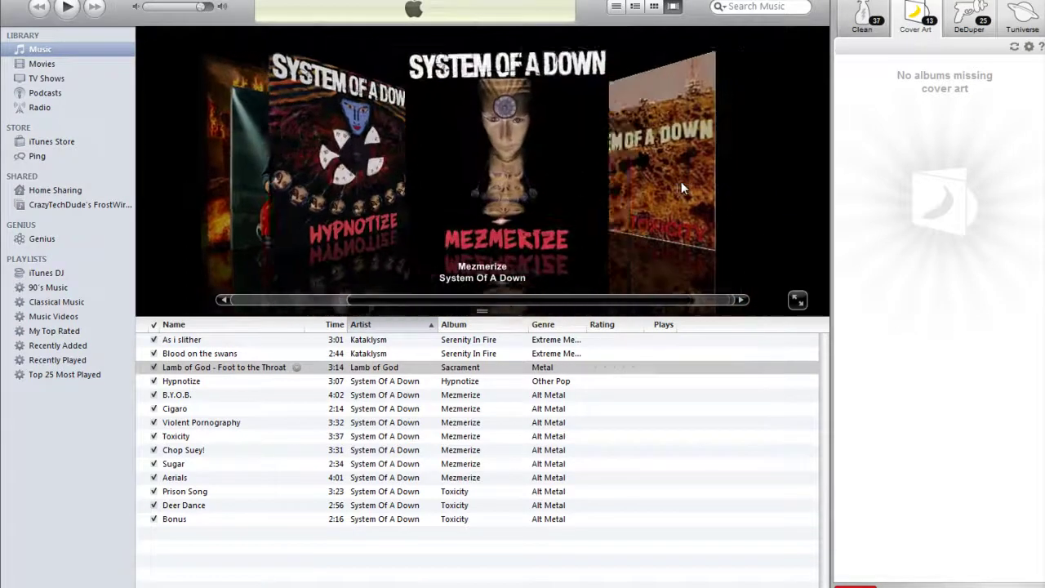
scroll(681, 181, "down", 1)
scroll(310, 176, "up", 2)
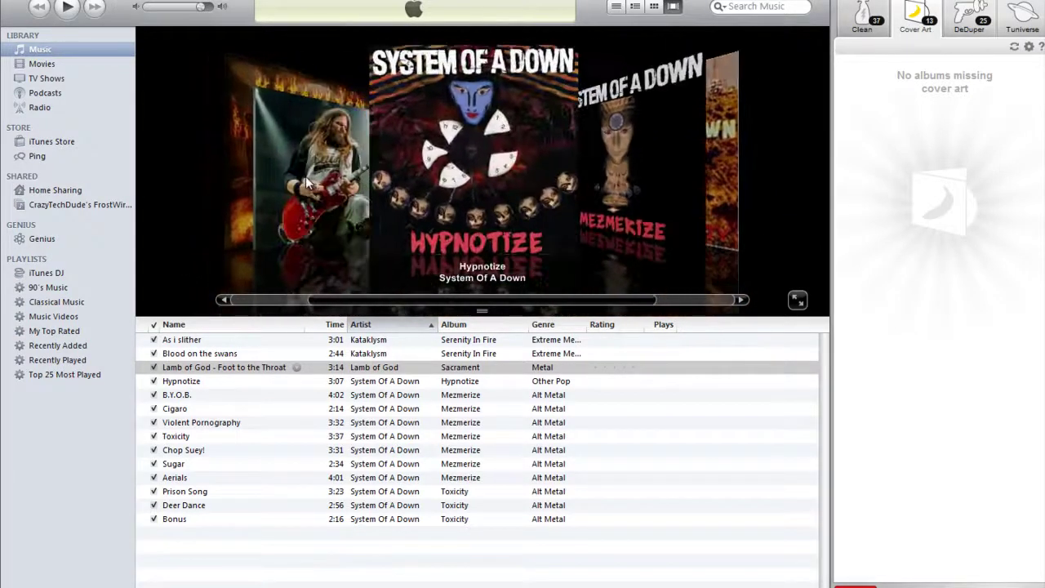
scroll(306, 176, "up", 2)
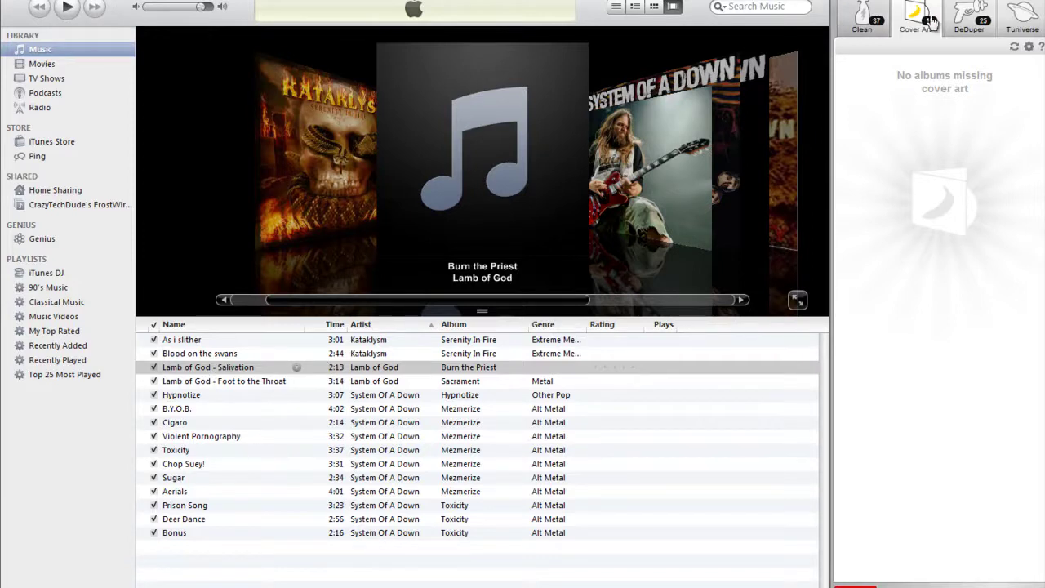
- Drag the 'Lamb of God - Salvation' track onto the TuneUp sidebar
left_click_drag(219, 369, 949, 248)
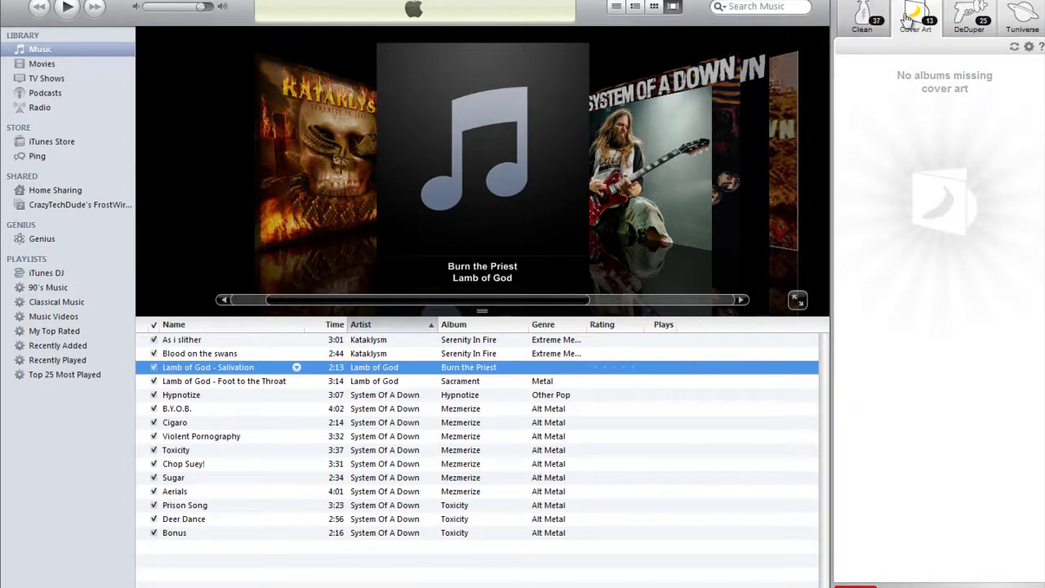
- Review TuneUp's Burn The Priest likely match for Salvation and save it
left_click(865, 22)
left_click(931, 23)
left_click(852, 25)
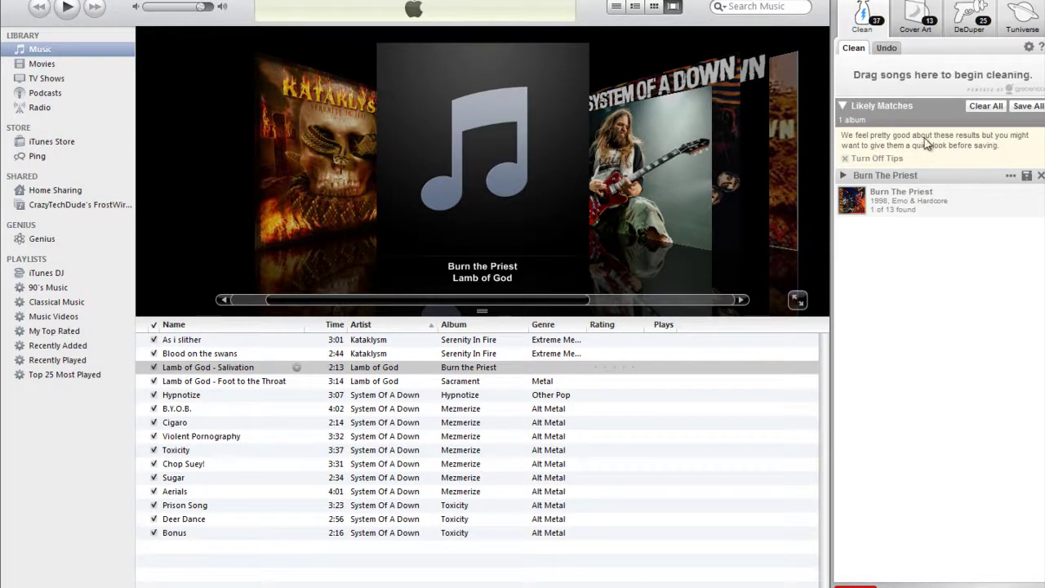
left_click(919, 15)
left_click(862, 18)
mouse_move(857, 215)
left_click(1022, 115)
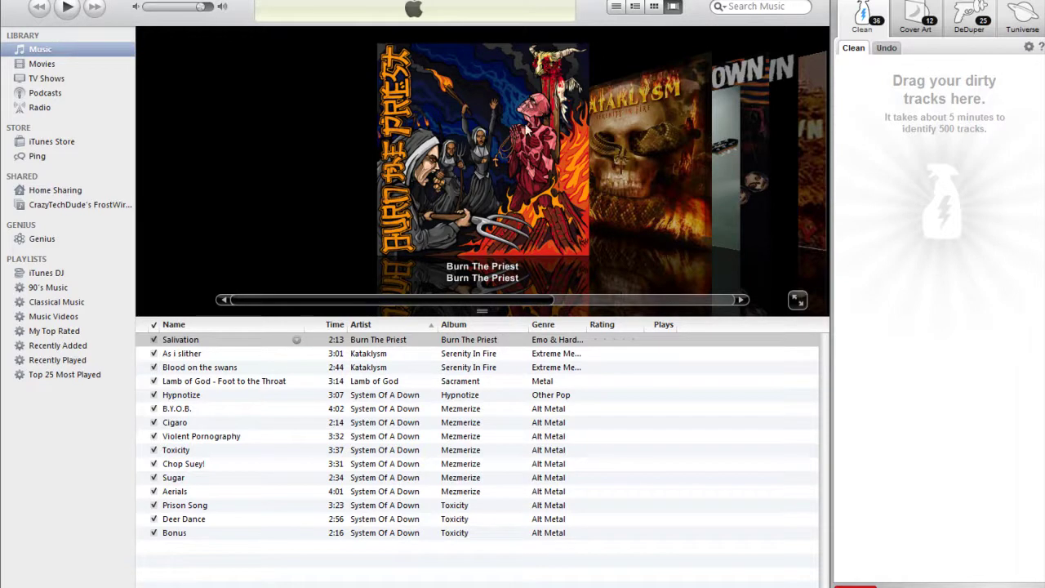
- Flip Cover Flow forward to Toxicity, then back to the new Burn The Priest cover
left_click(643, 169)
left_click(649, 174)
left_click(665, 174)
left_click(685, 178)
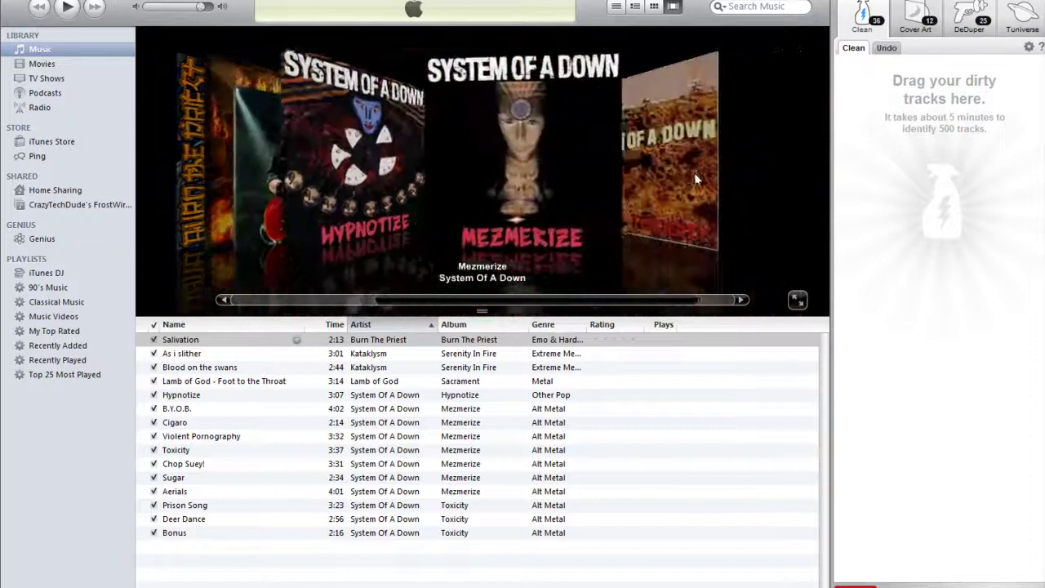
left_click(696, 178)
left_click(357, 182)
left_click(356, 182)
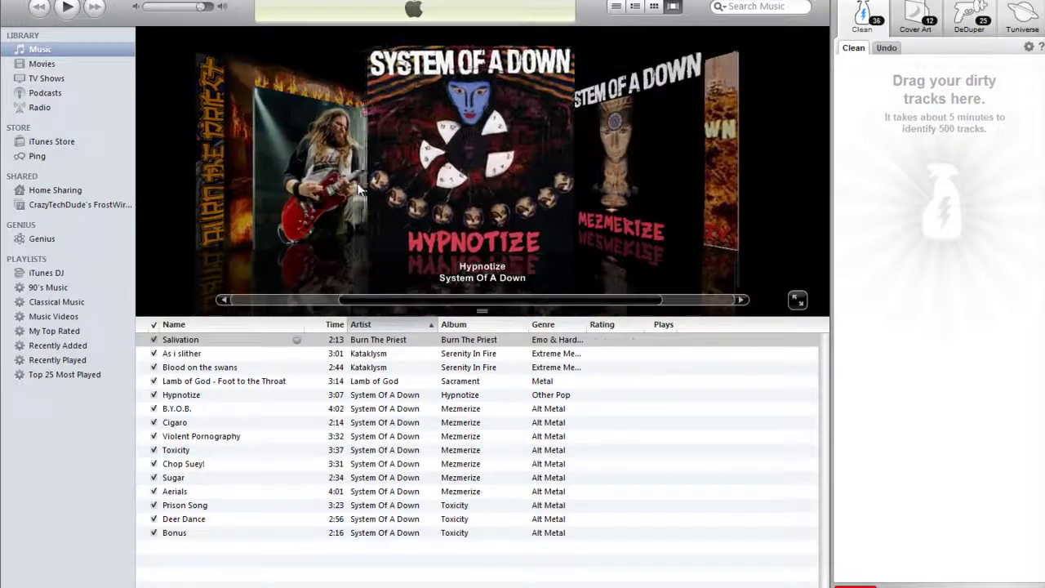
left_click(357, 187)
left_click(347, 183)
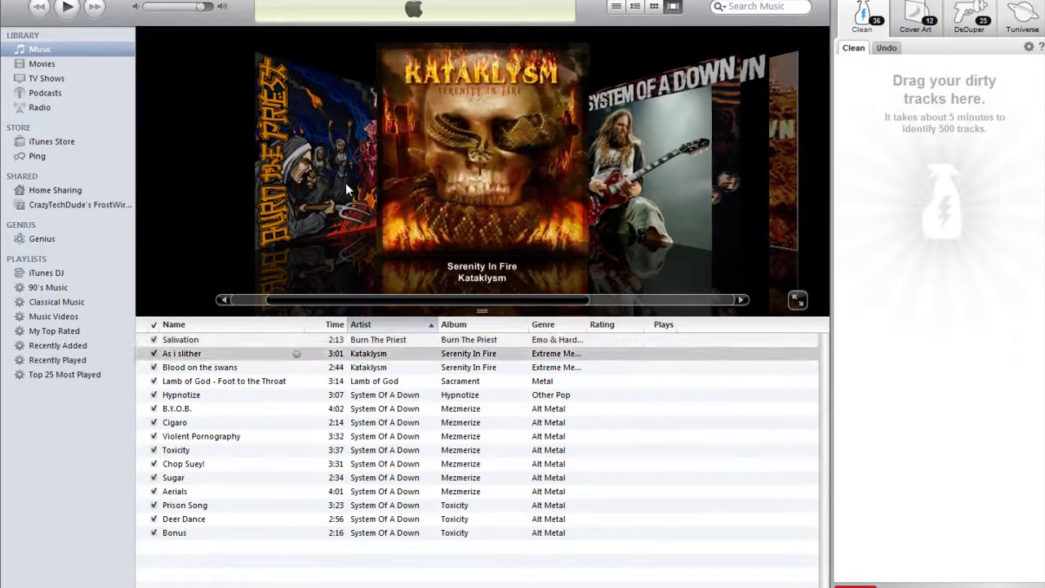
left_click(345, 183)
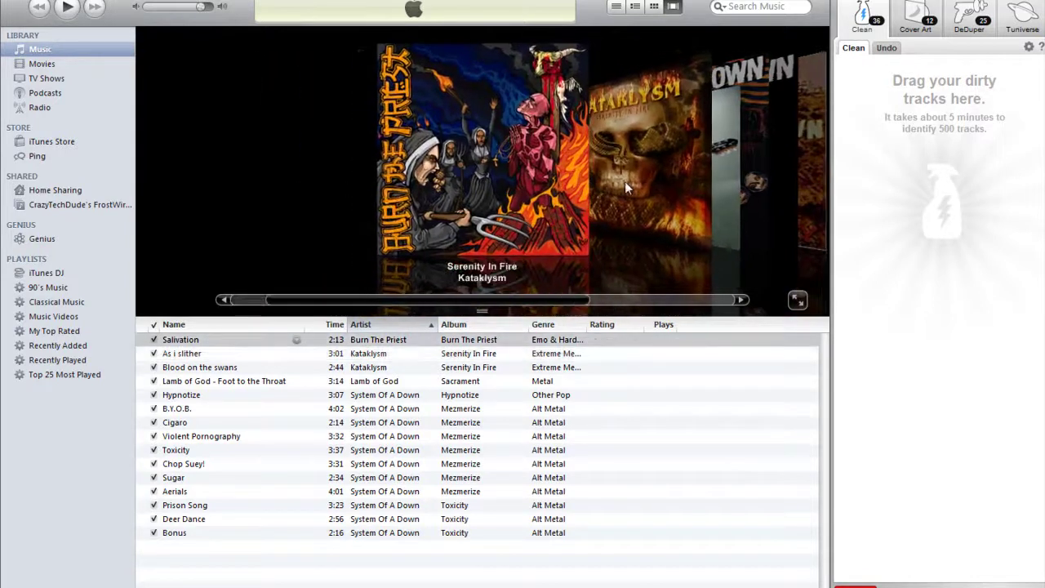
- Flip through the covers again, then play B.Y.O.B. from Mezmerize
left_click(625, 184)
left_click(624, 181)
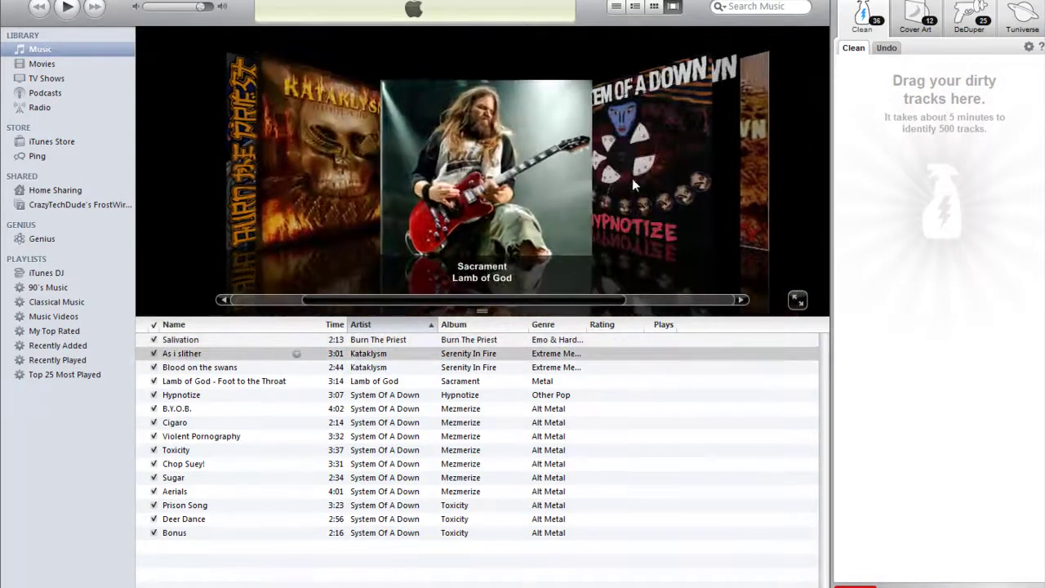
left_click(630, 178)
left_click(623, 178)
left_click(623, 177)
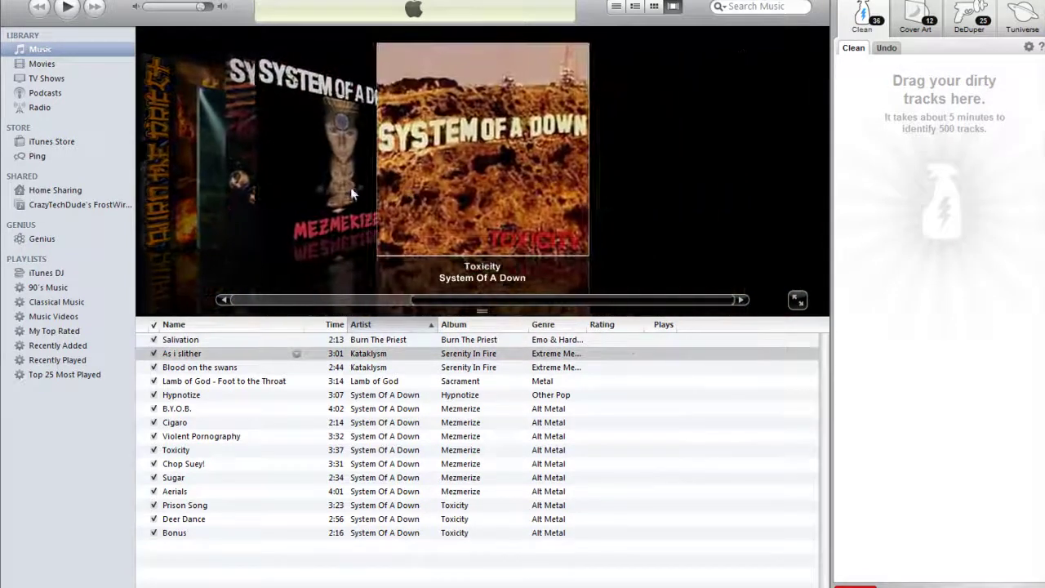
left_click(298, 202)
left_click(639, 167)
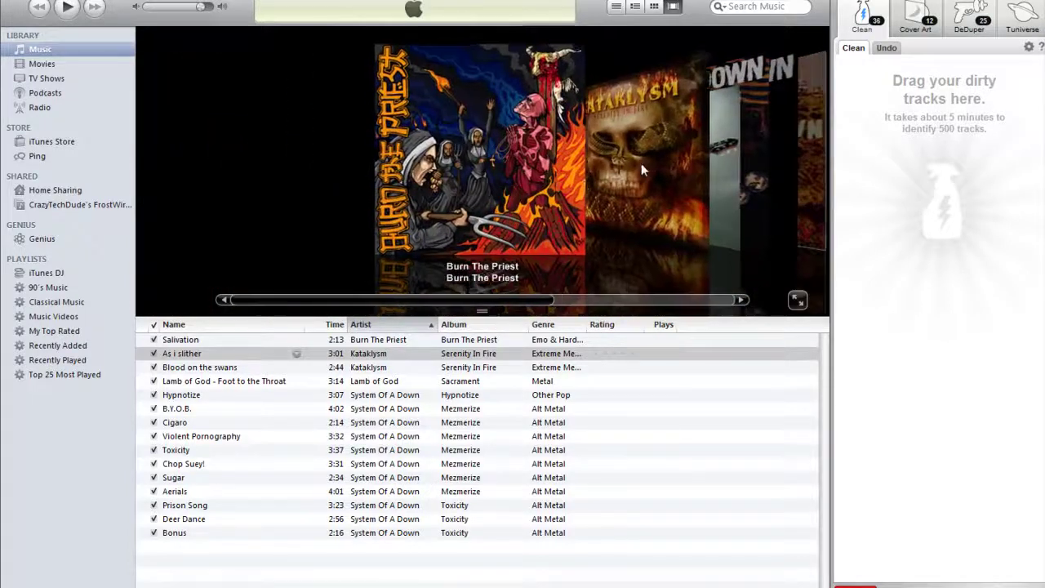
left_click(639, 167)
left_click(652, 162)
left_click(662, 161)
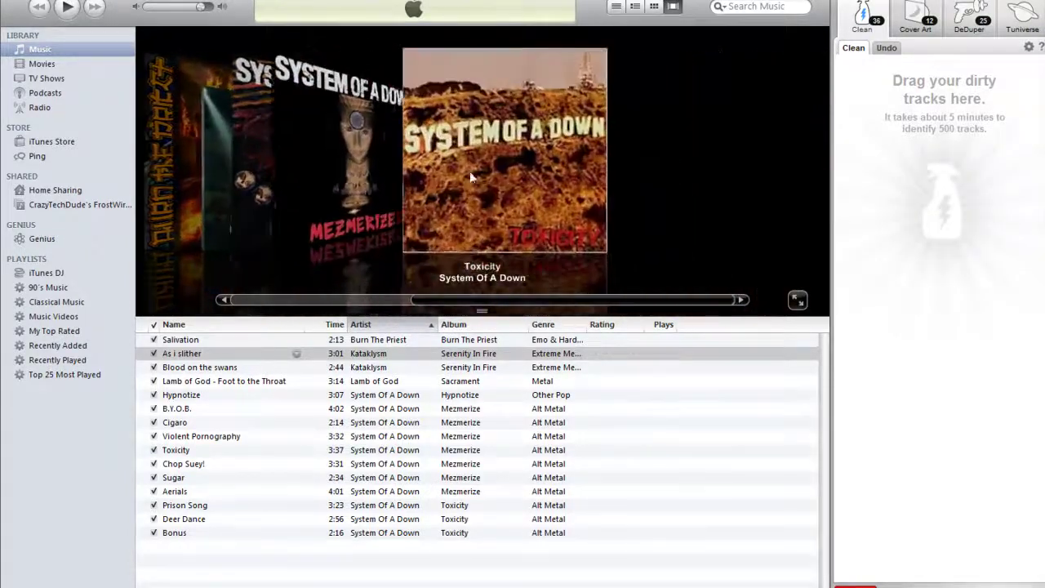
left_click(377, 191)
double_click(363, 192)
left_click(318, 200)
left_click(318, 200)
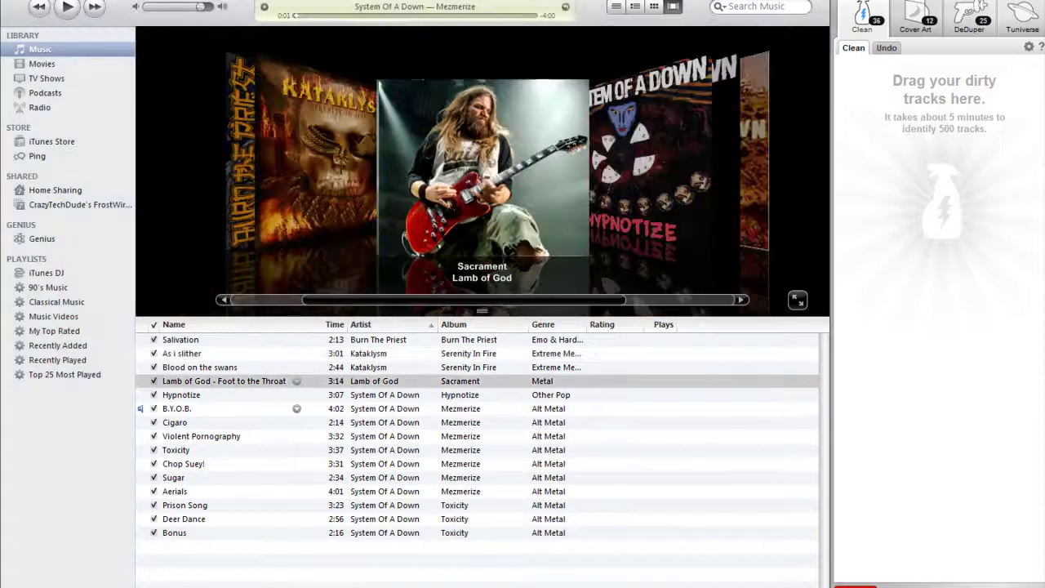